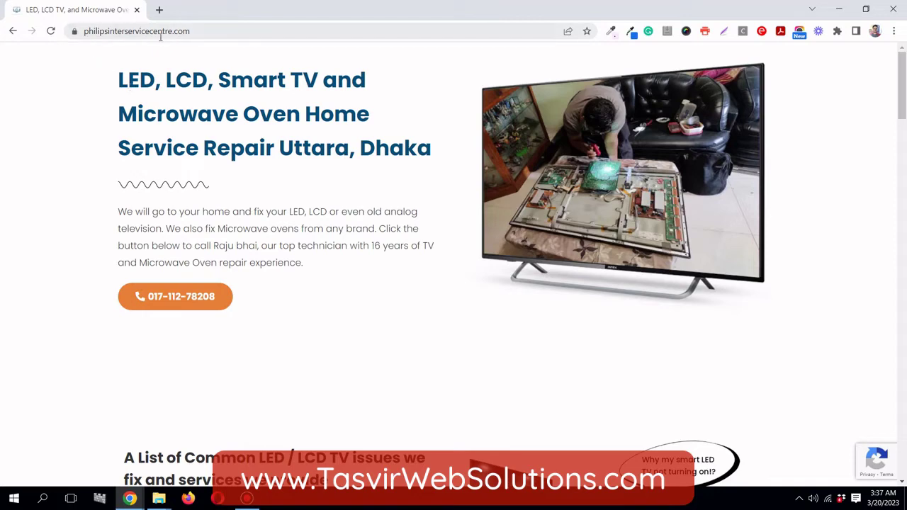
Append /wp-admin to the site address and load it
left_click(235, 31)
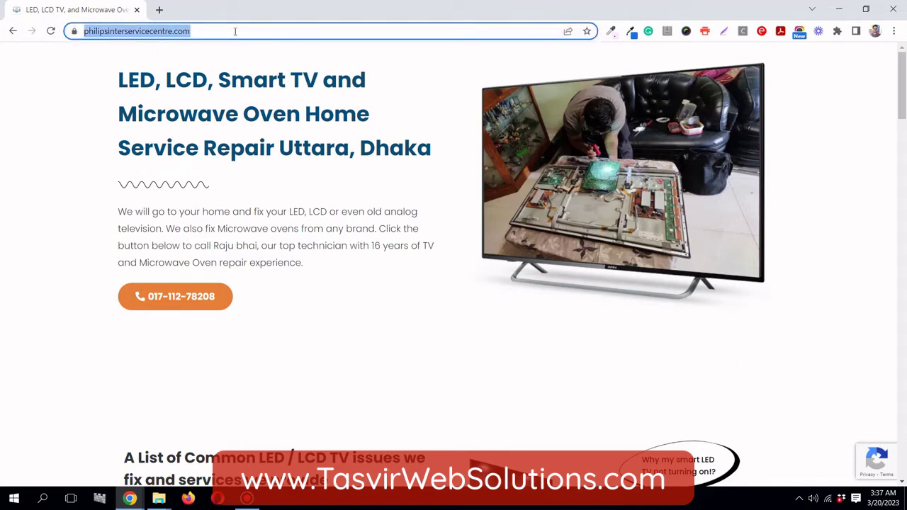
left_click(234, 31)
type("//")
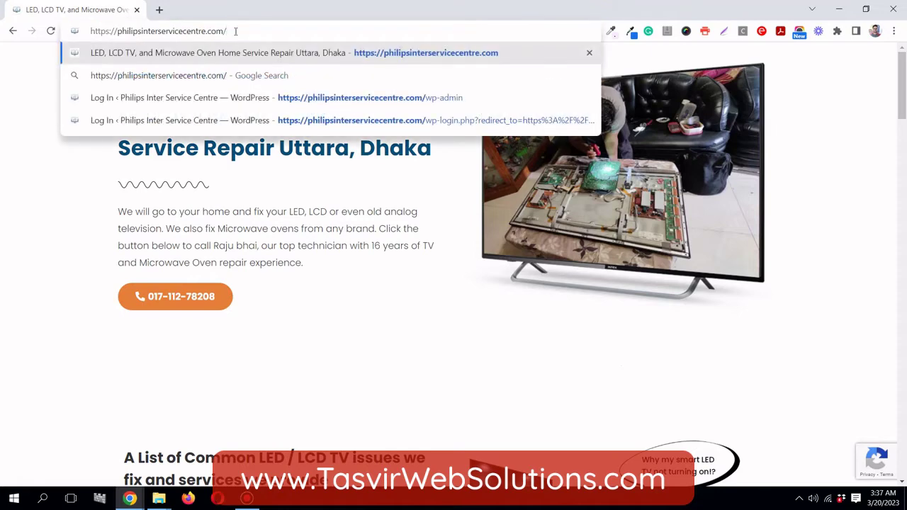
type("wp-adm")
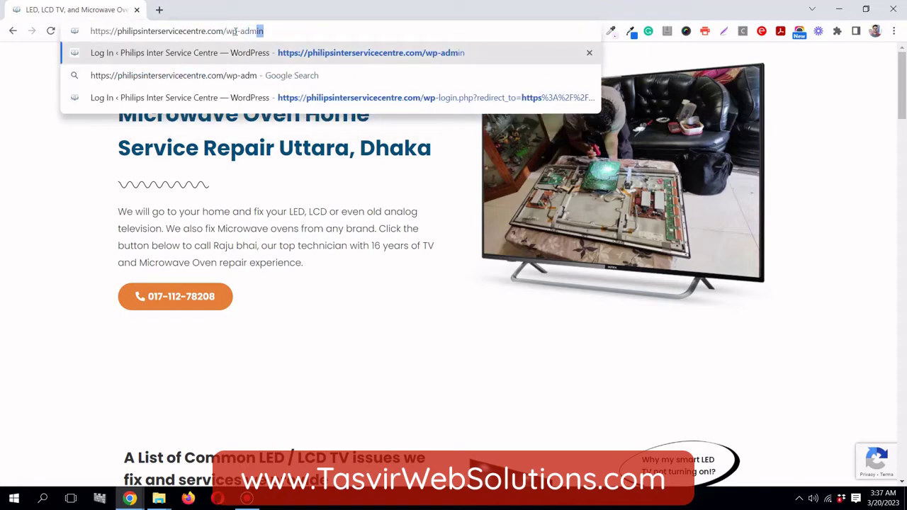
type("in")
key("Return")
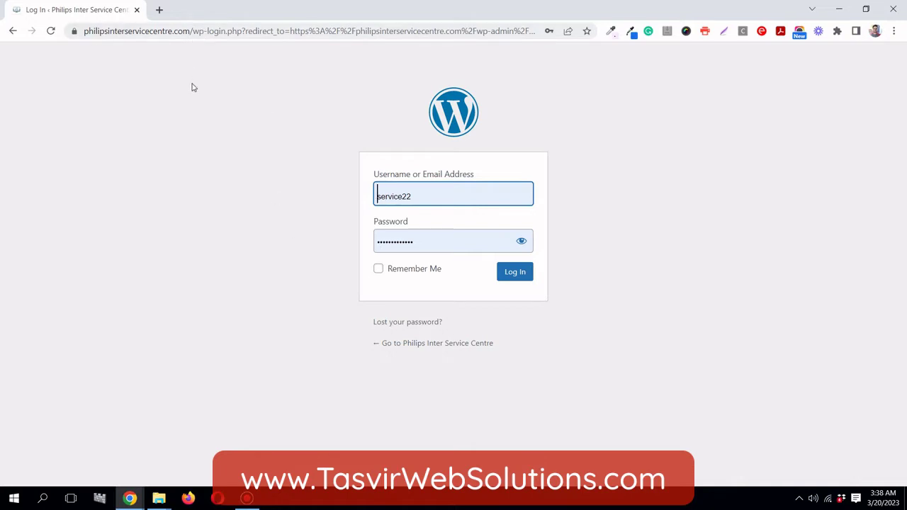
Log In with the autofilled username and password
left_click(523, 278)
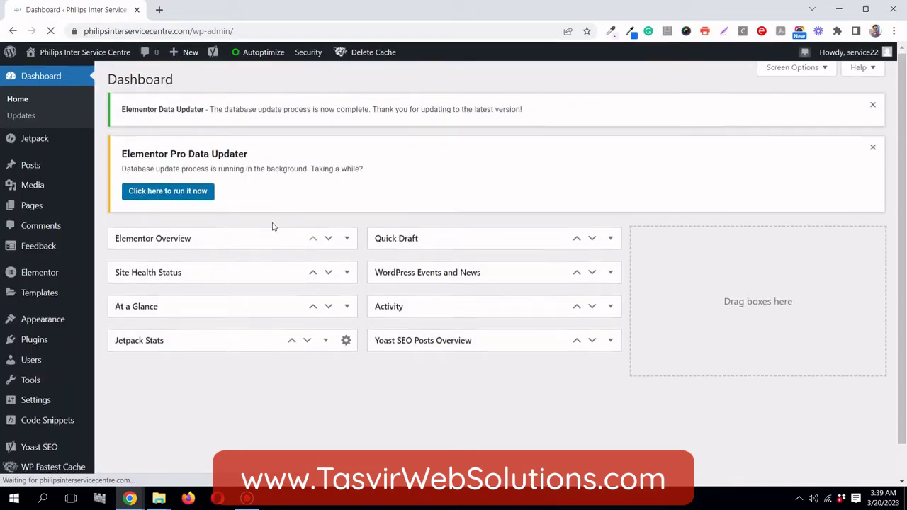
Open Plugins > Installed Plugins and scroll the 10-plugin list to find iThemes Security active
scroll(272, 226, "down", 1)
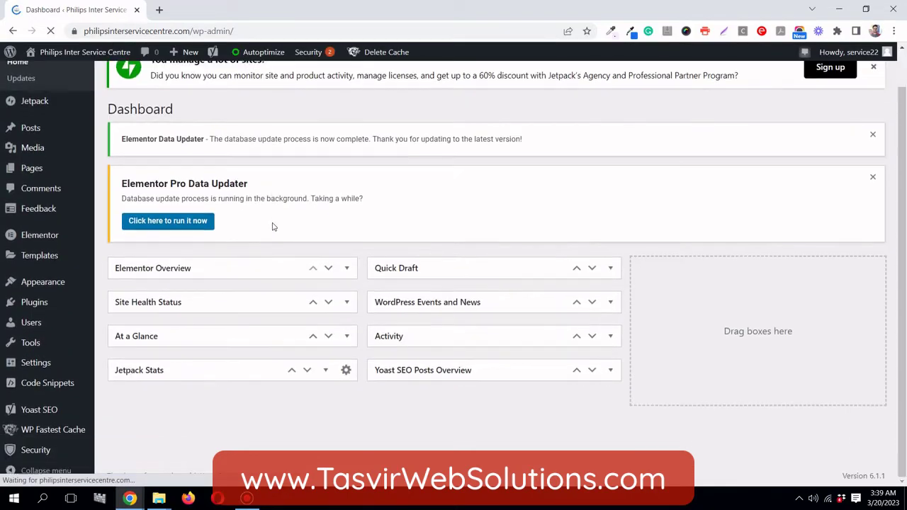
mouse_move(50, 309)
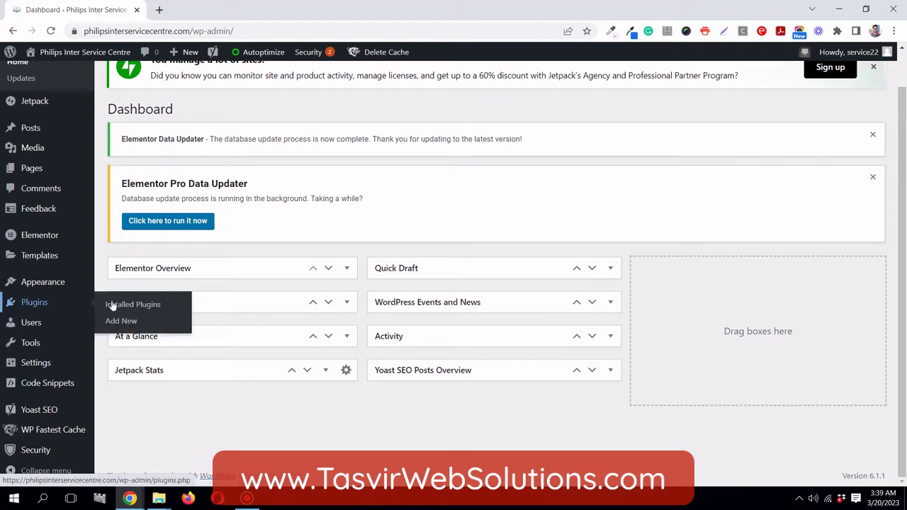
left_click(134, 305)
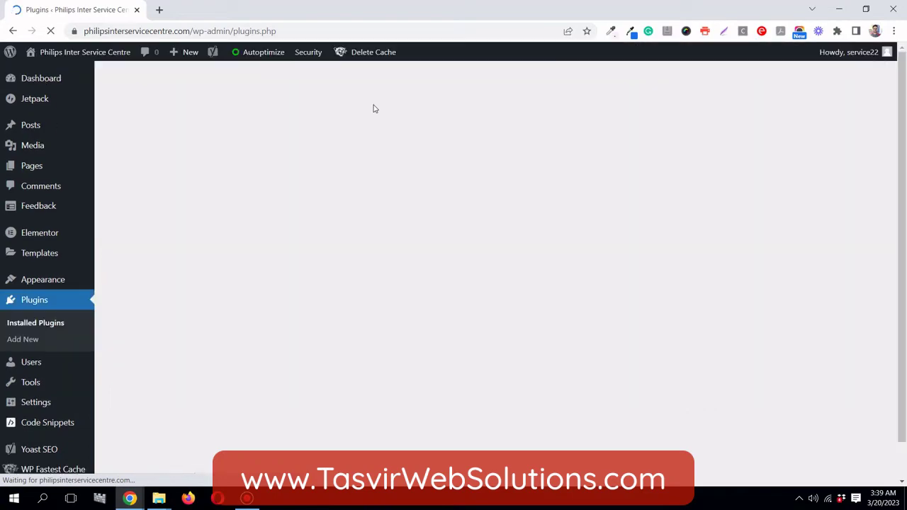
scroll(374, 109, "down", 3)
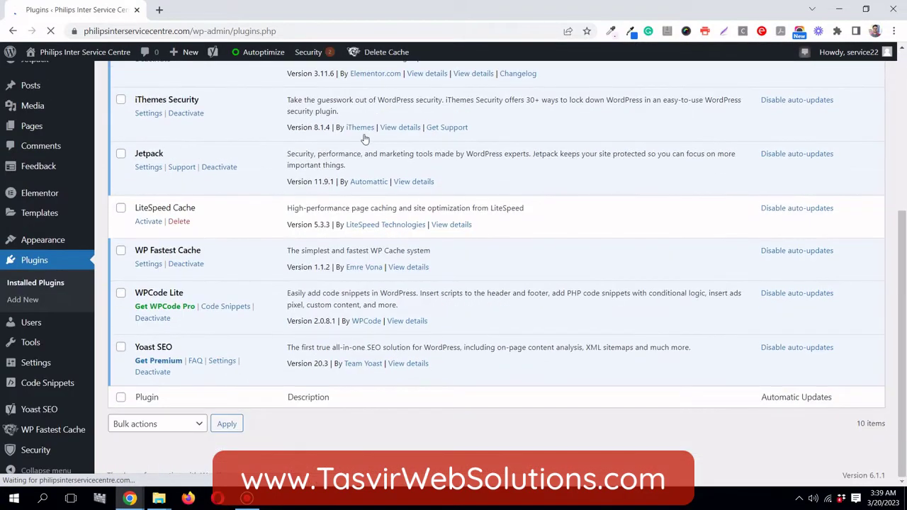
scroll(313, 255, "up", 3)
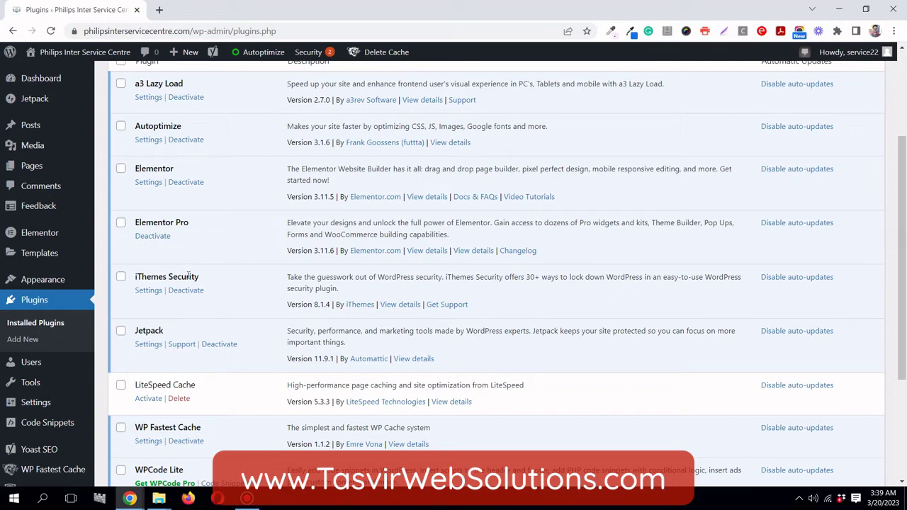
scroll(117, 276, "down", 1)
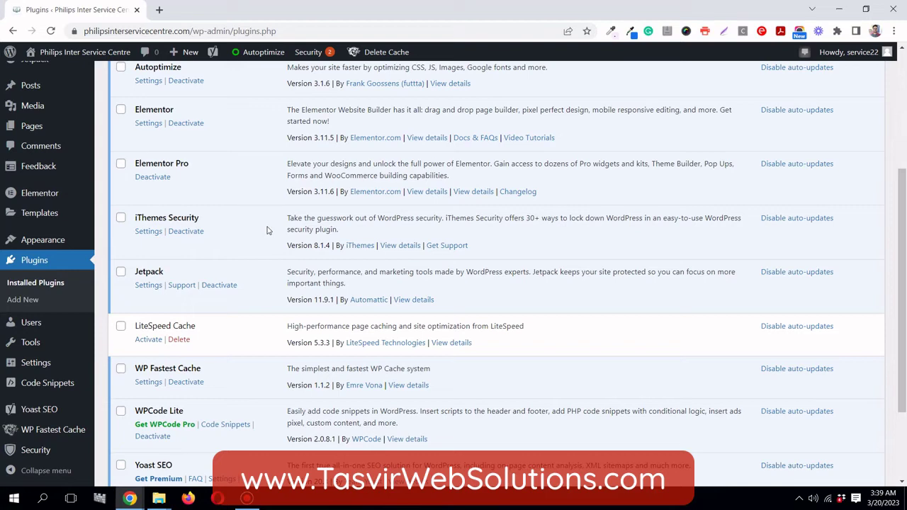
scroll(267, 230, "up", 2)
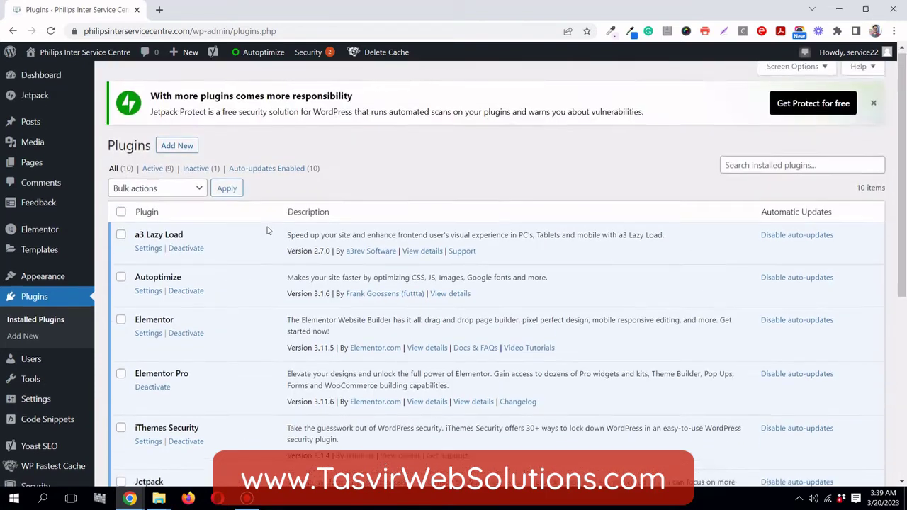
scroll(267, 230, "down", 1)
scroll(267, 231, "down", 2)
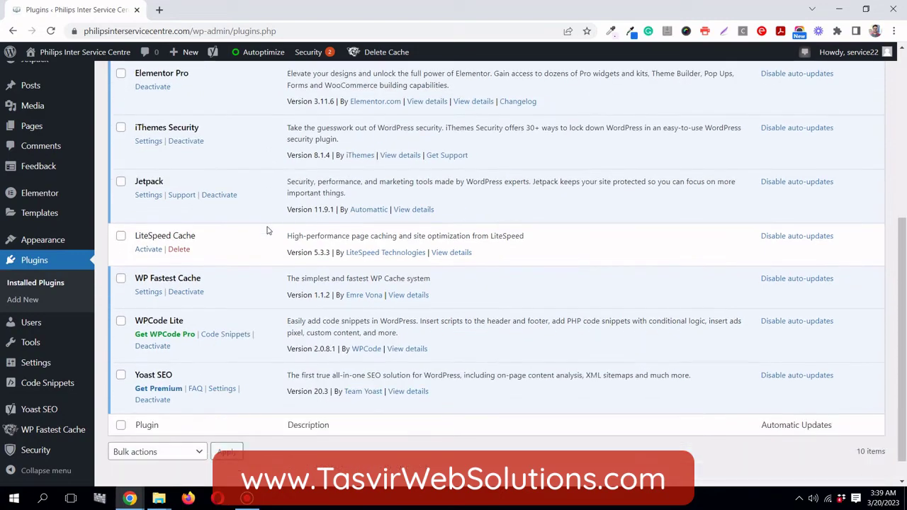
scroll(267, 230, "down", 1)
scroll(267, 230, "down", 1)
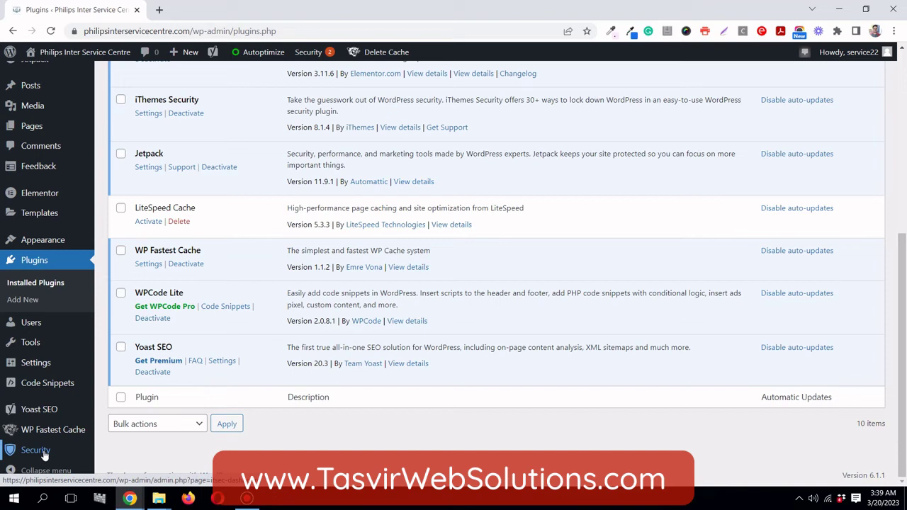
Go to Security > Settings > Advanced and switch to the Hide Backend tab
mouse_move(44, 455)
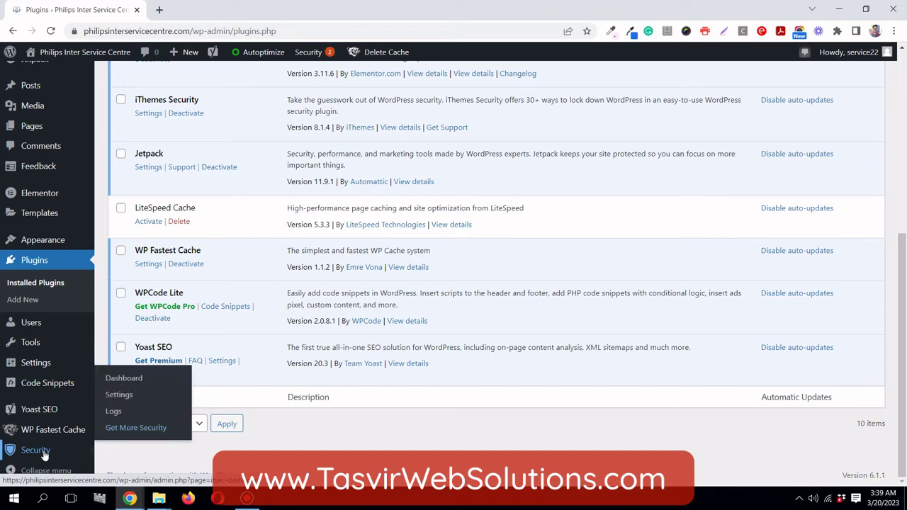
left_click(117, 396)
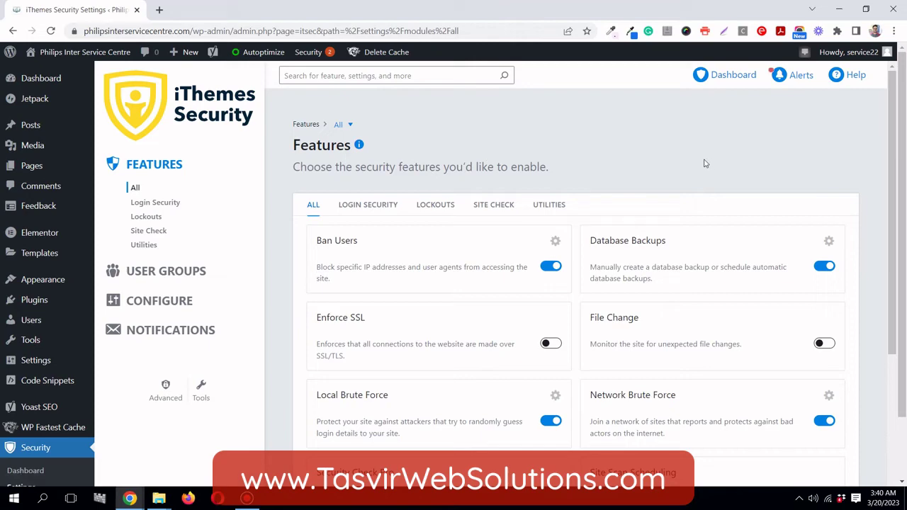
scroll(702, 165, "down", 2)
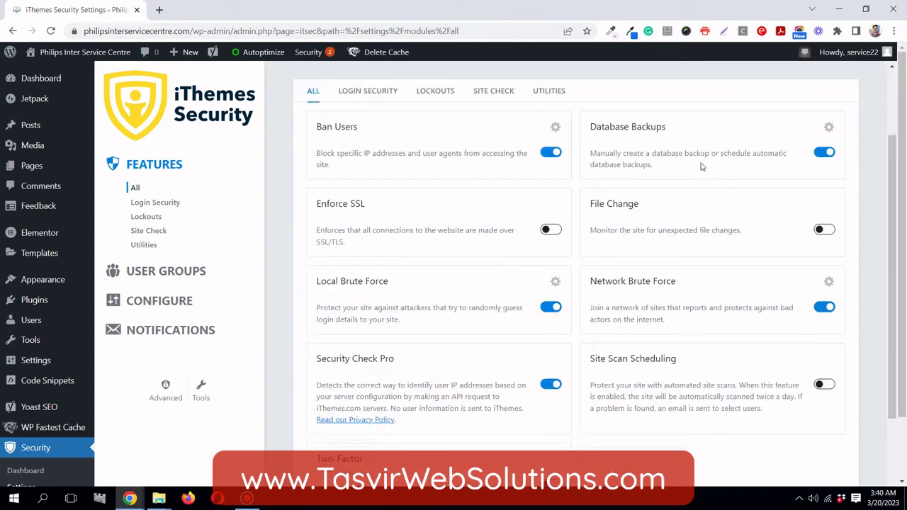
scroll(701, 167, "up", 2)
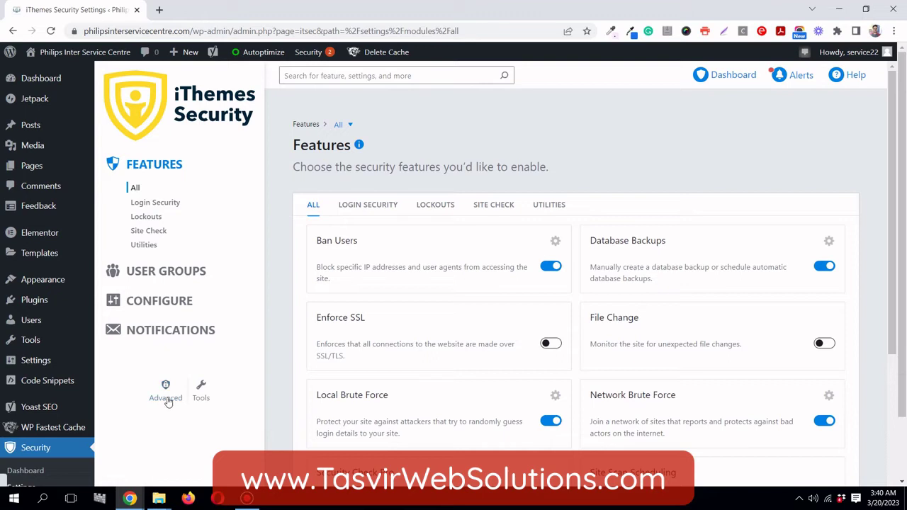
left_click(168, 399)
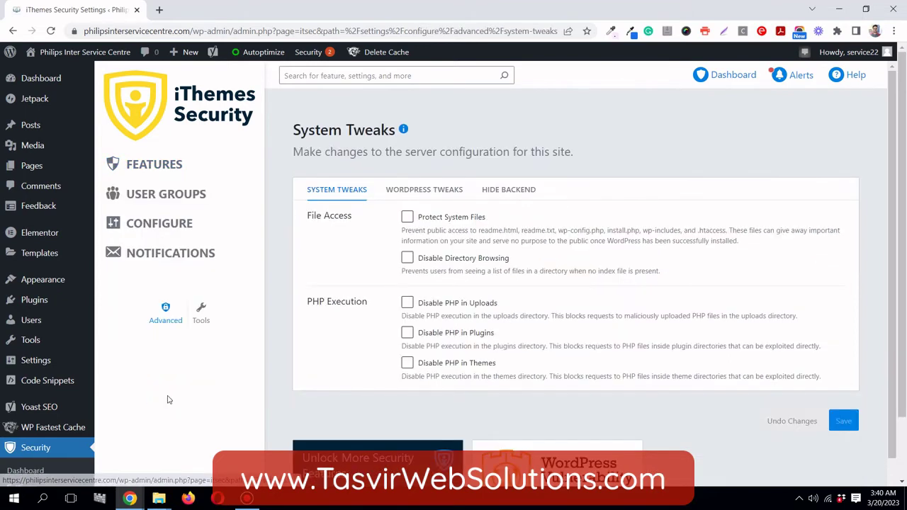
left_click(522, 196)
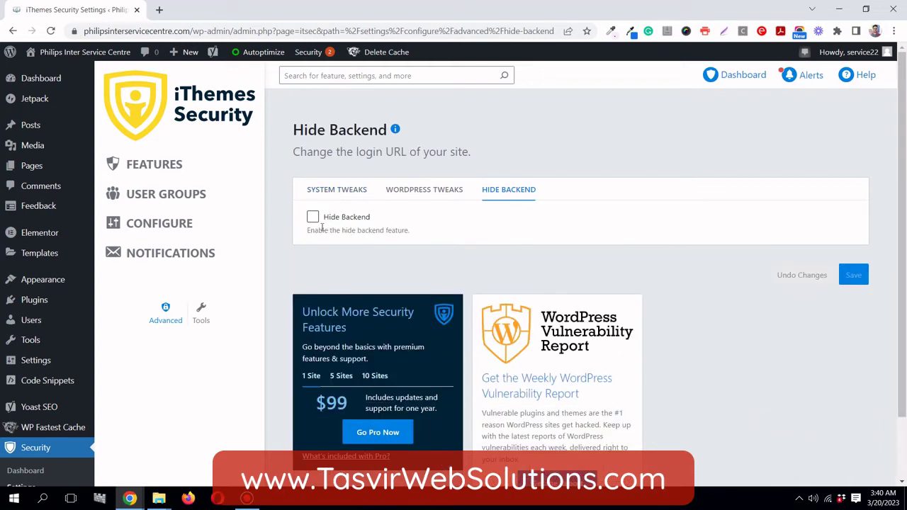
Enable Hide Backend, replace the wplogin slug with 'philips', save, and log out
left_click(312, 218)
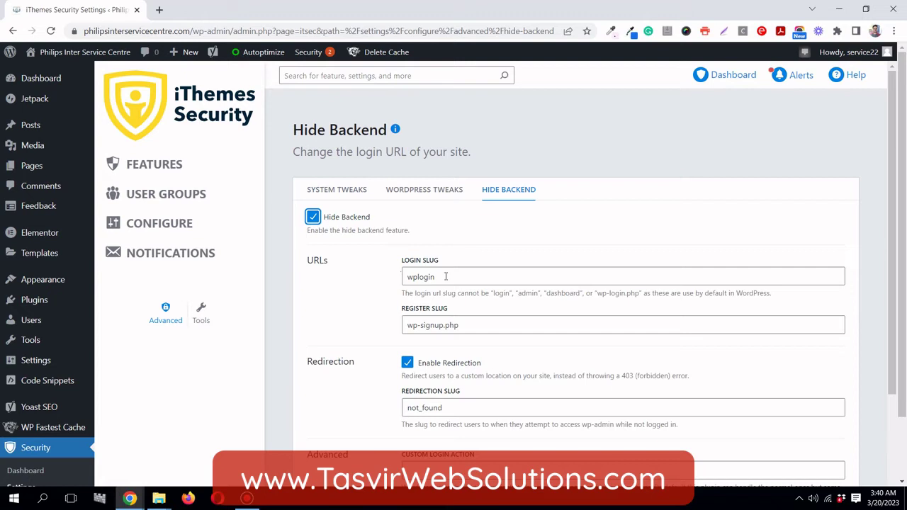
left_click(446, 276)
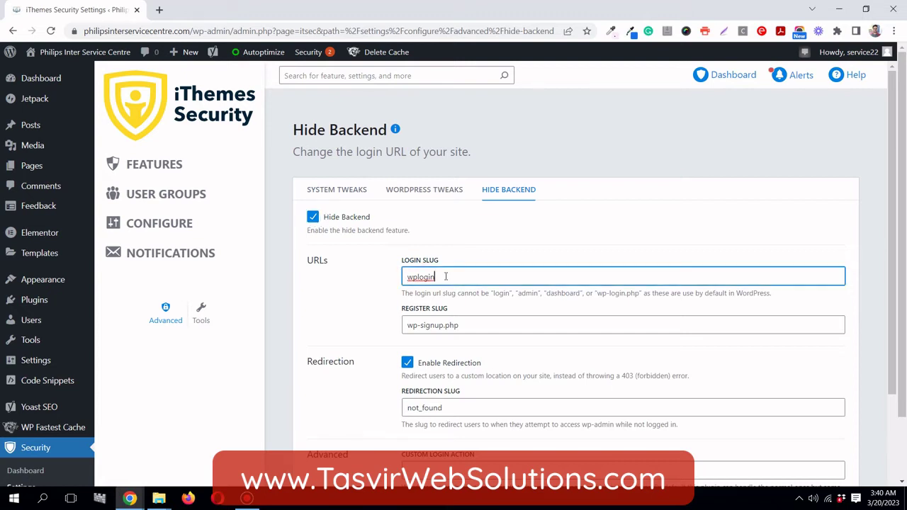
double_click(445, 276)
type("philips")
scroll(290, 345, "down", 2)
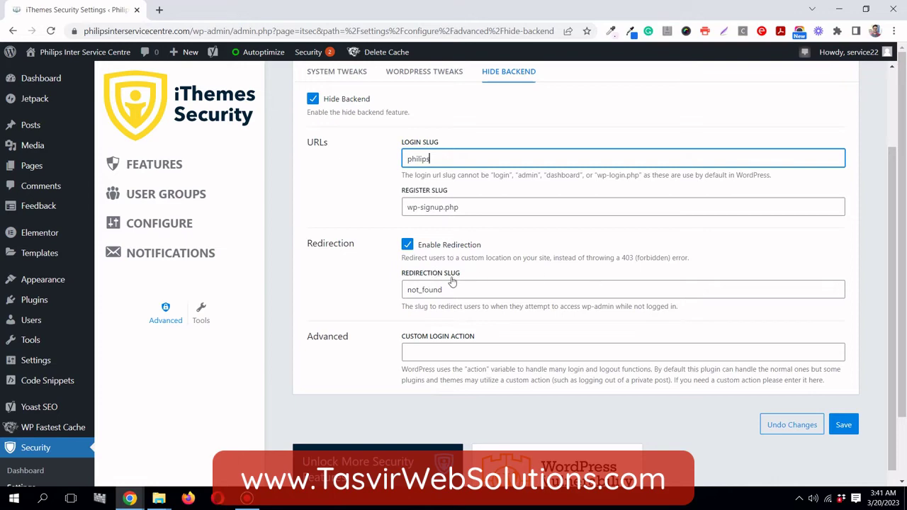
left_click(843, 424)
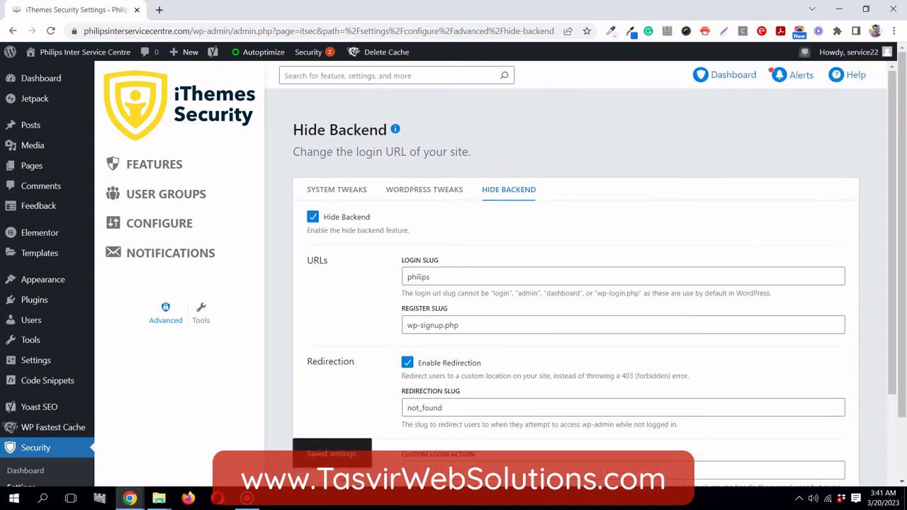
mouse_move(858, 53)
left_click(819, 114)
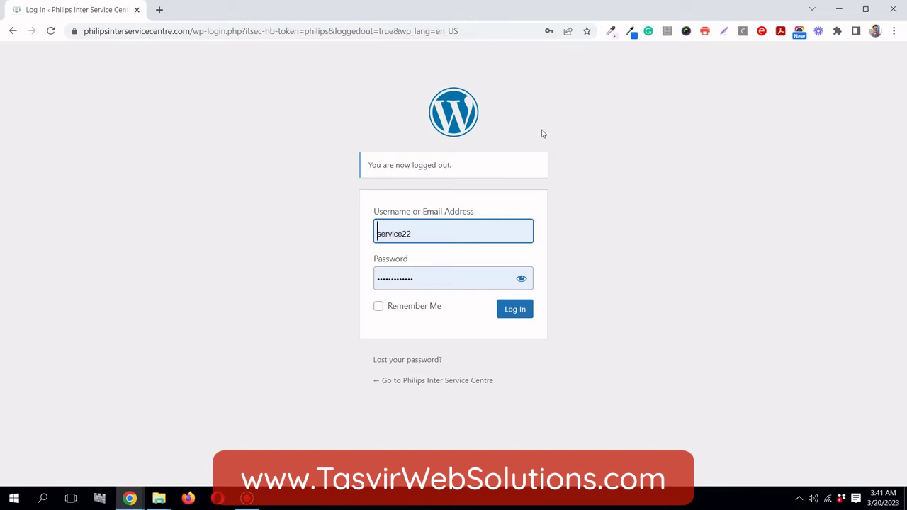
In a new incognito window, load philipsinterservicecentre.com/wp-admin, which redirects to not_found
left_click(895, 32)
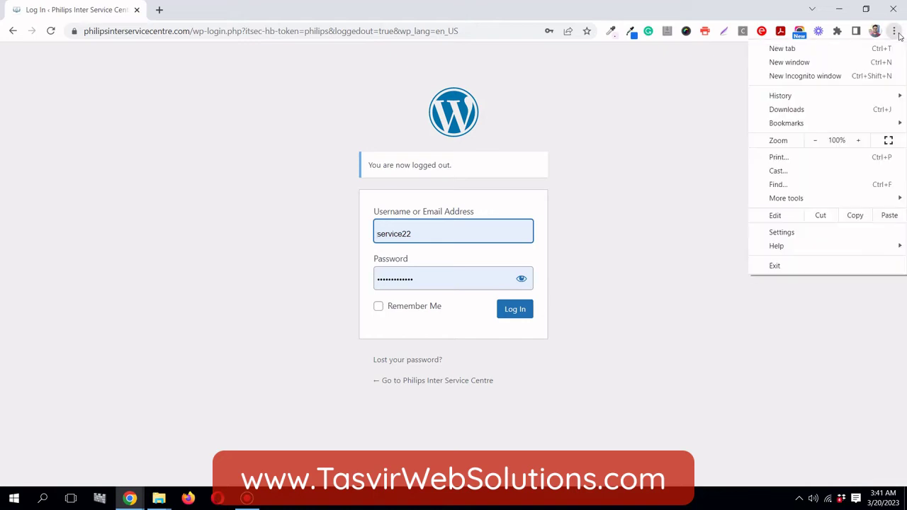
left_click(870, 80)
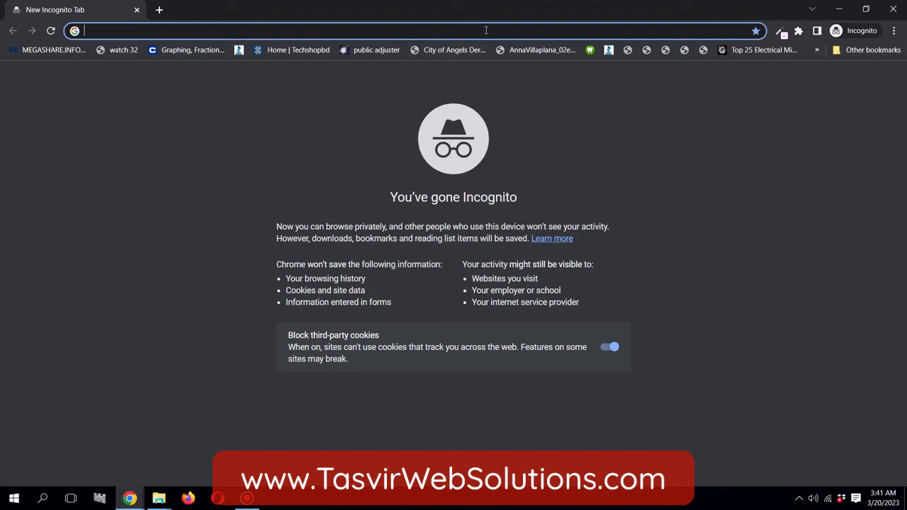
type("p")
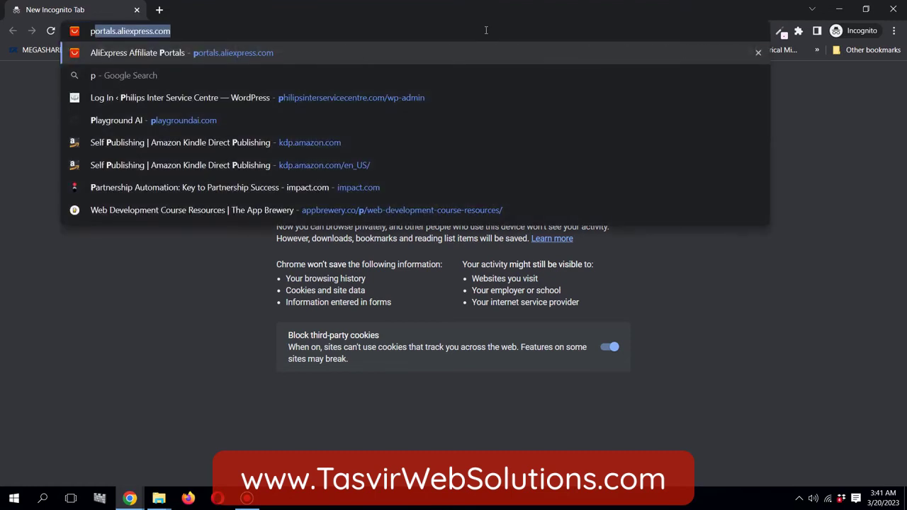
type("h")
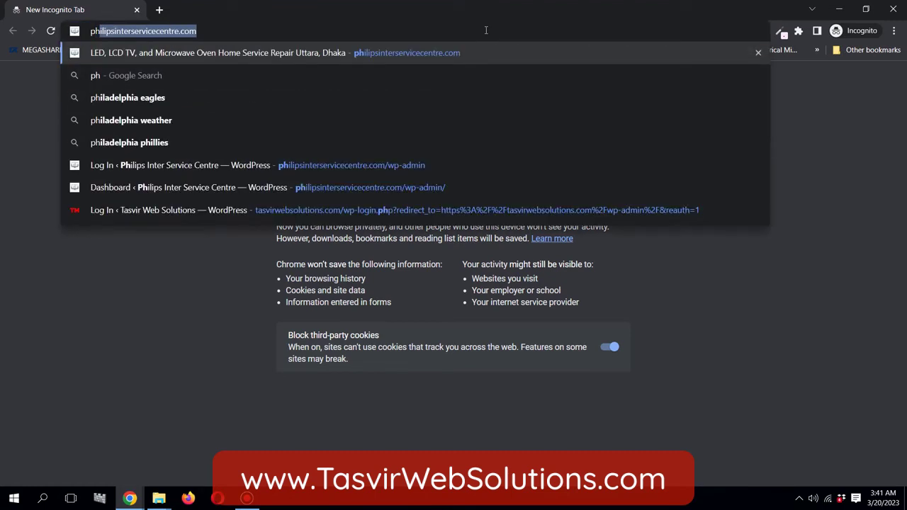
key("Right")
type("/")
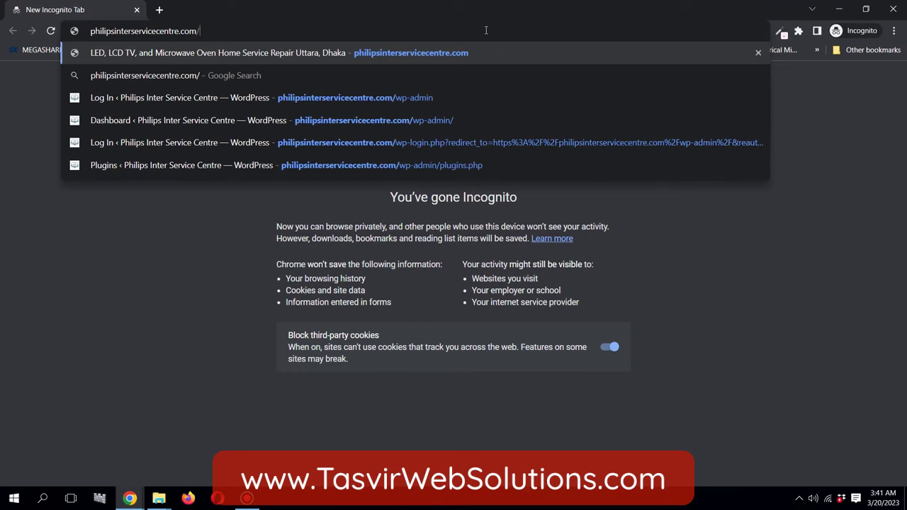
type("wp")
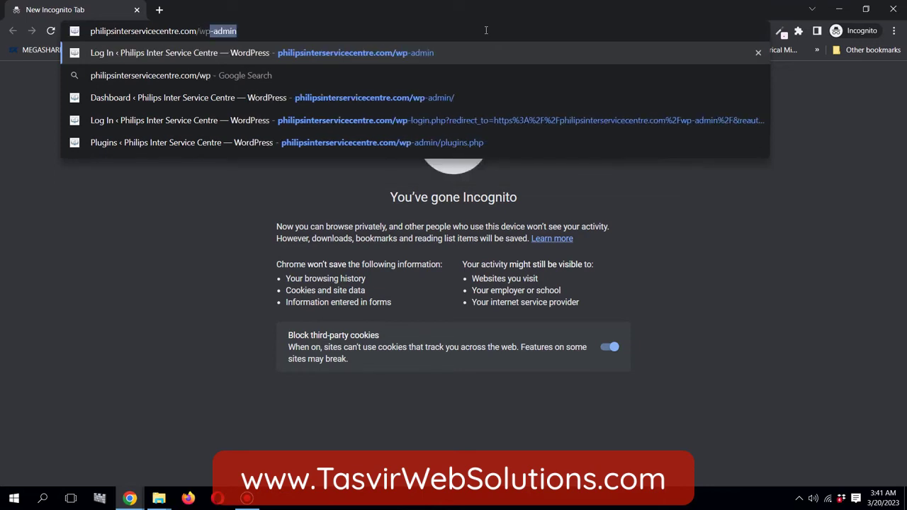
key("Return")
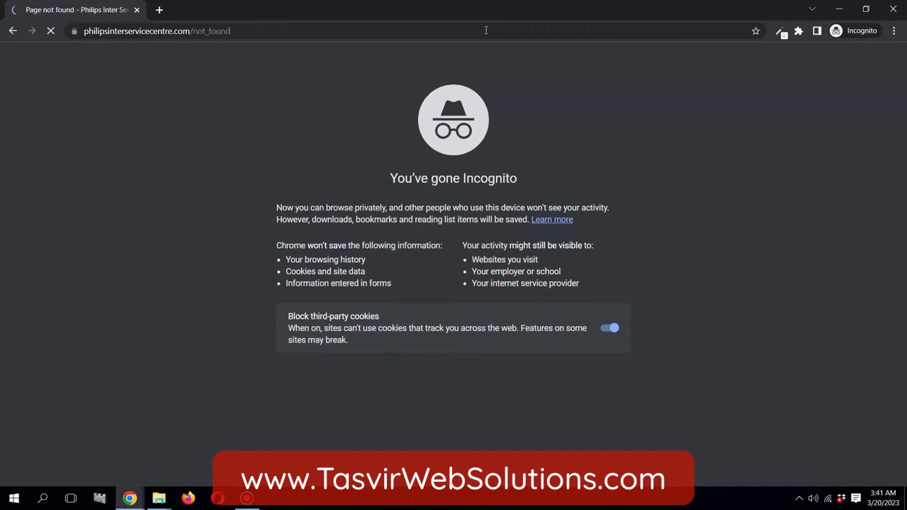
Check the 'The page can't be found' message, then load philipsinterservicecentre.com/philips
scroll(393, 238, "down", 2)
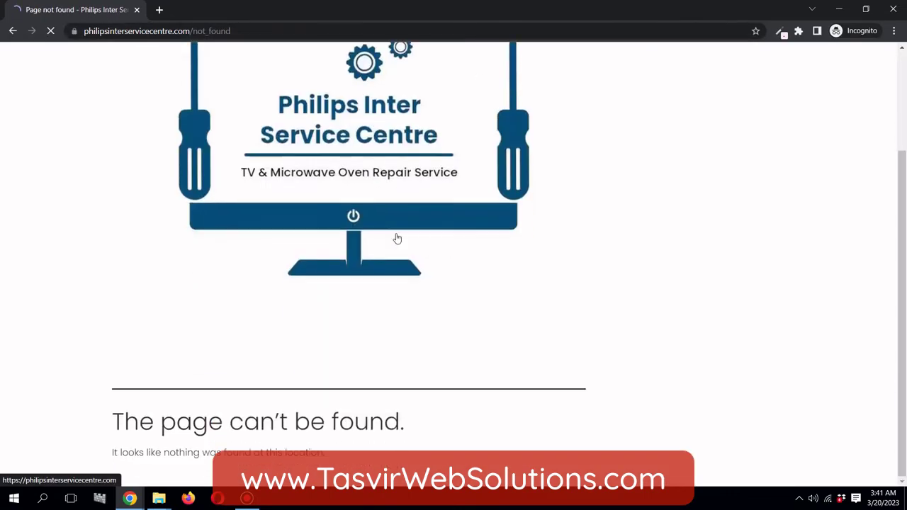
left_click_drag(112, 421, 389, 419)
scroll(408, 422, "up", 1)
scroll(407, 422, "up", 1)
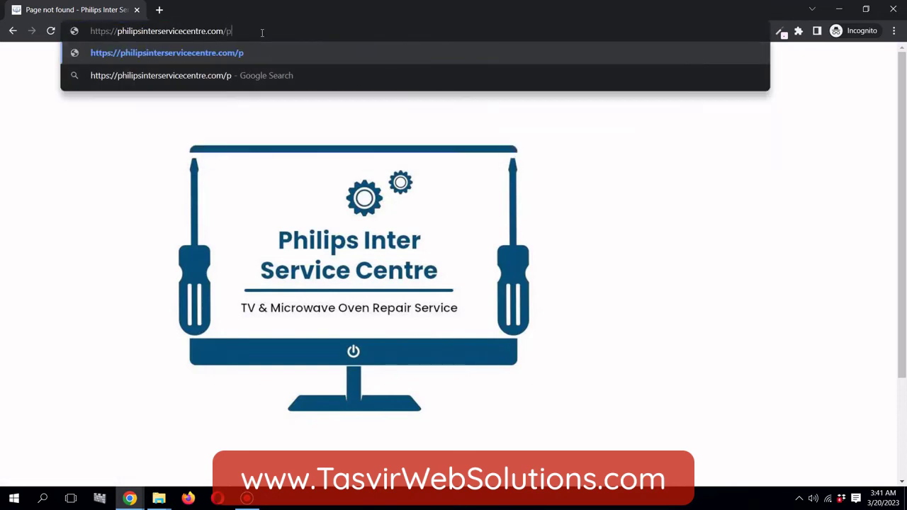
type("ili")
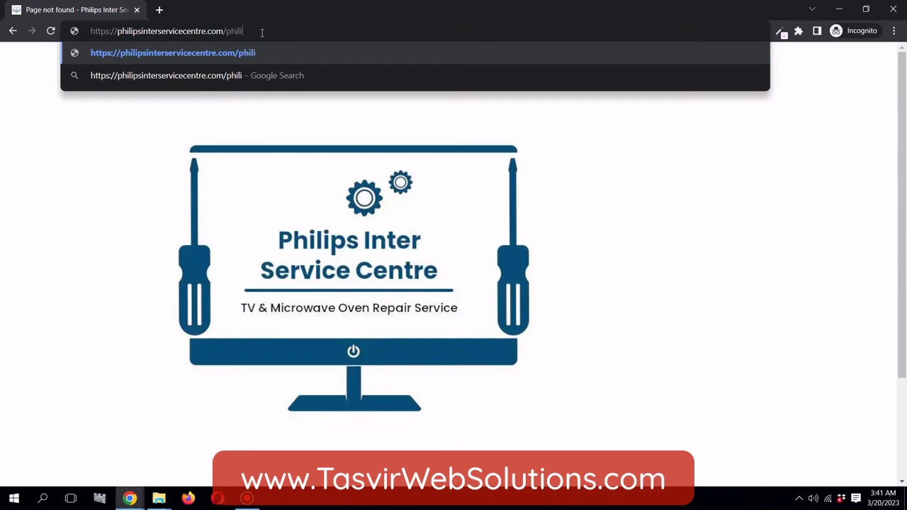
type("ps")
key("Return")
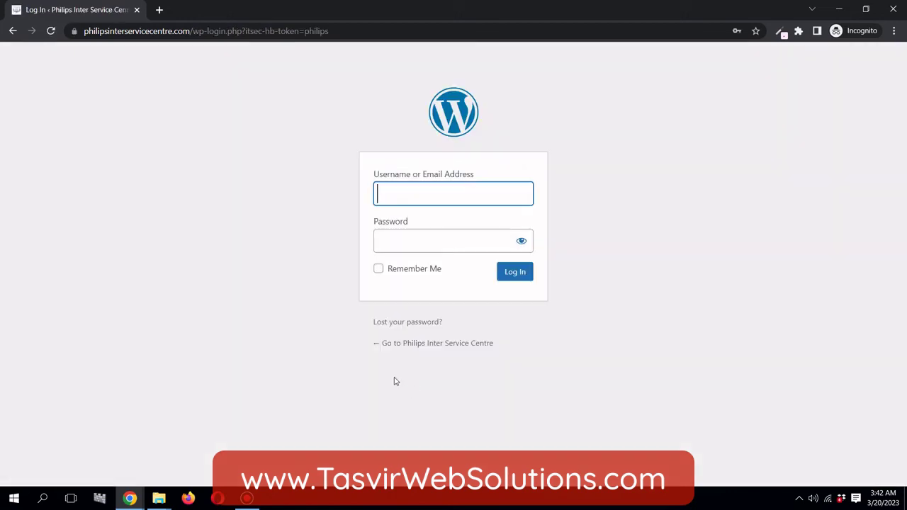
Log in at the /philips page using Chrome's saved credential from the Username autofill list
left_click(514, 192)
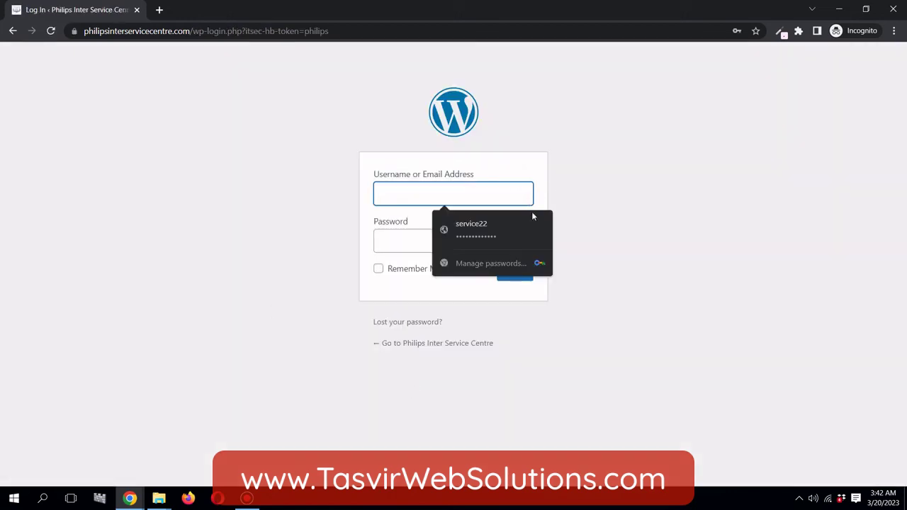
left_click(500, 233)
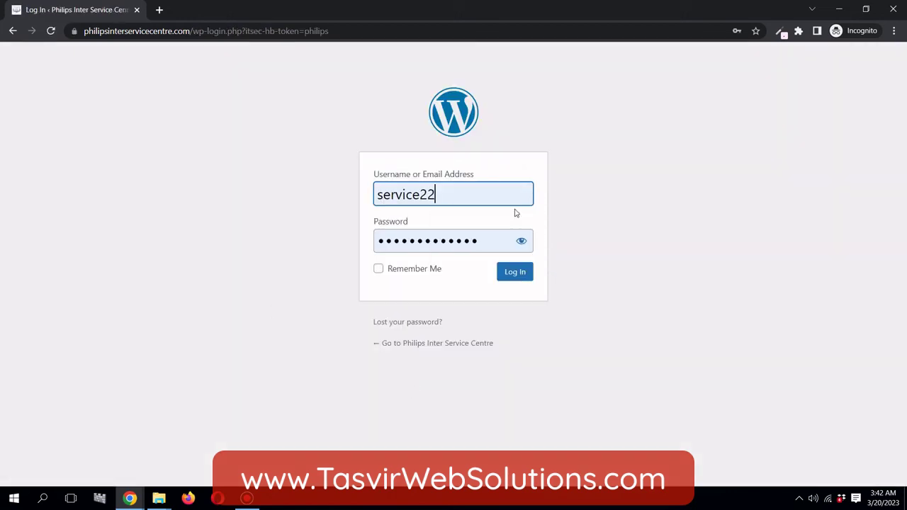
left_click(505, 274)
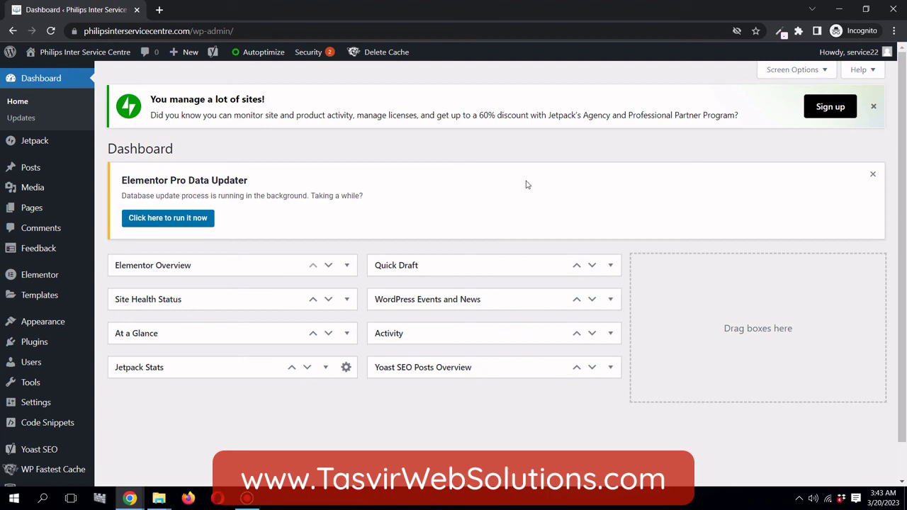
Log Out from the Howdy menu in the admin bar
mouse_move(850, 51)
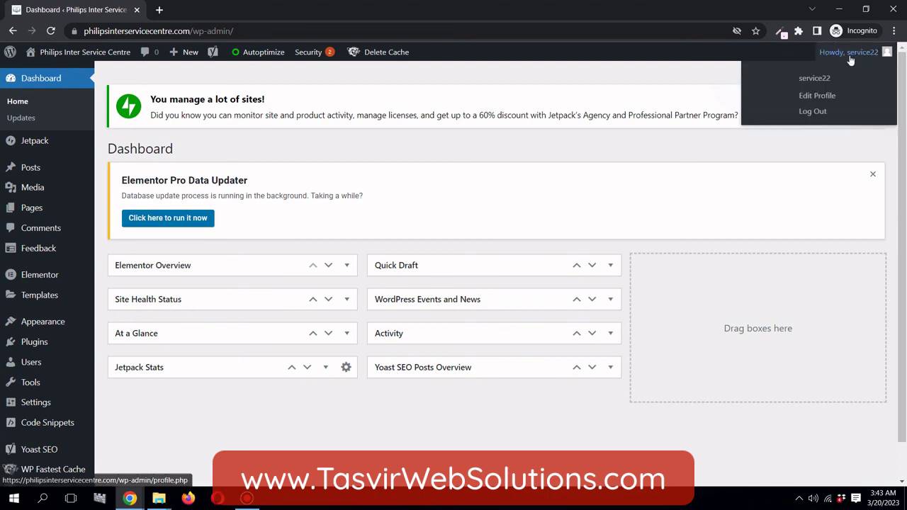
left_click(809, 113)
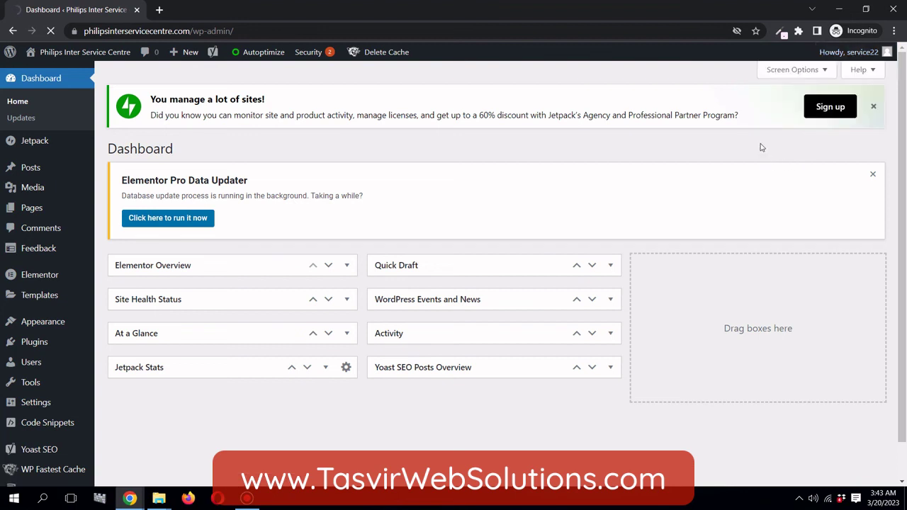